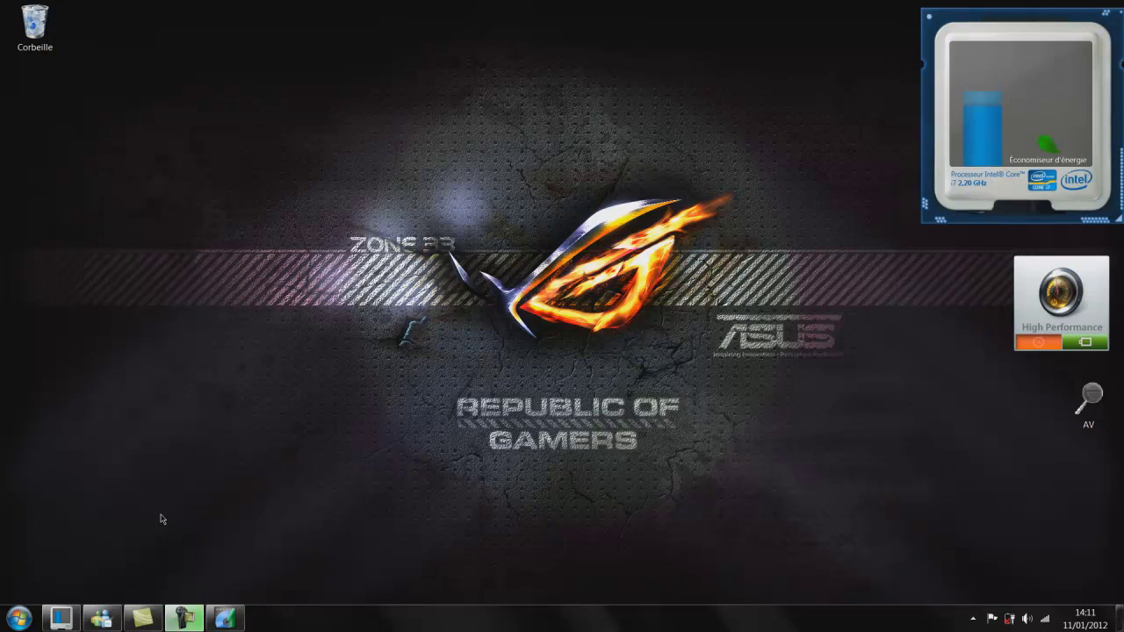
Open the Capture Module for the Hauppauge HD PVR capture source, and close it after viewing its settings
key(super)
click(78, 66)
click(375, 237)
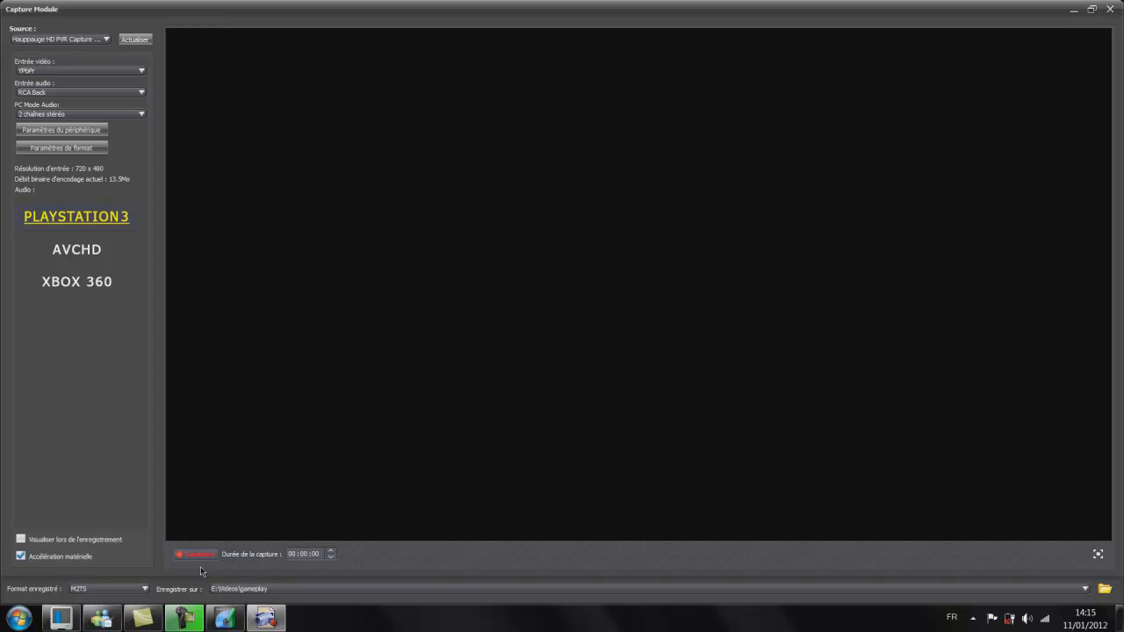
click(1111, 10)
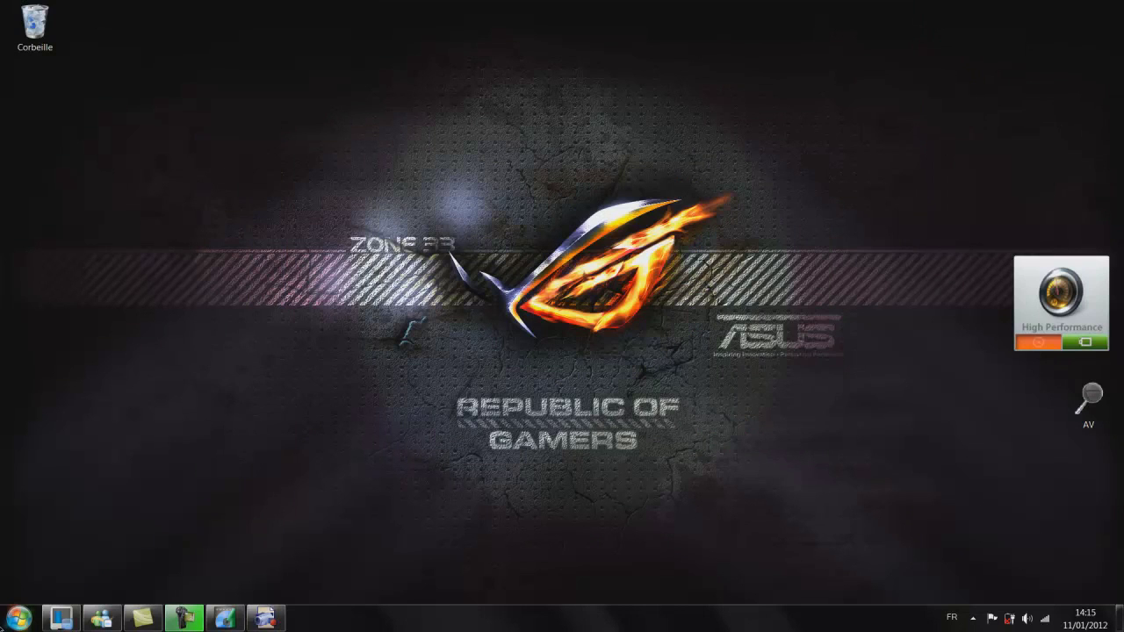
Open the gameplay folder inside Mes vidéos on the DATA2 (E:) drive and go to its most recent clips
click(61, 619)
double_click(540, 227)
double_click(557, 195)
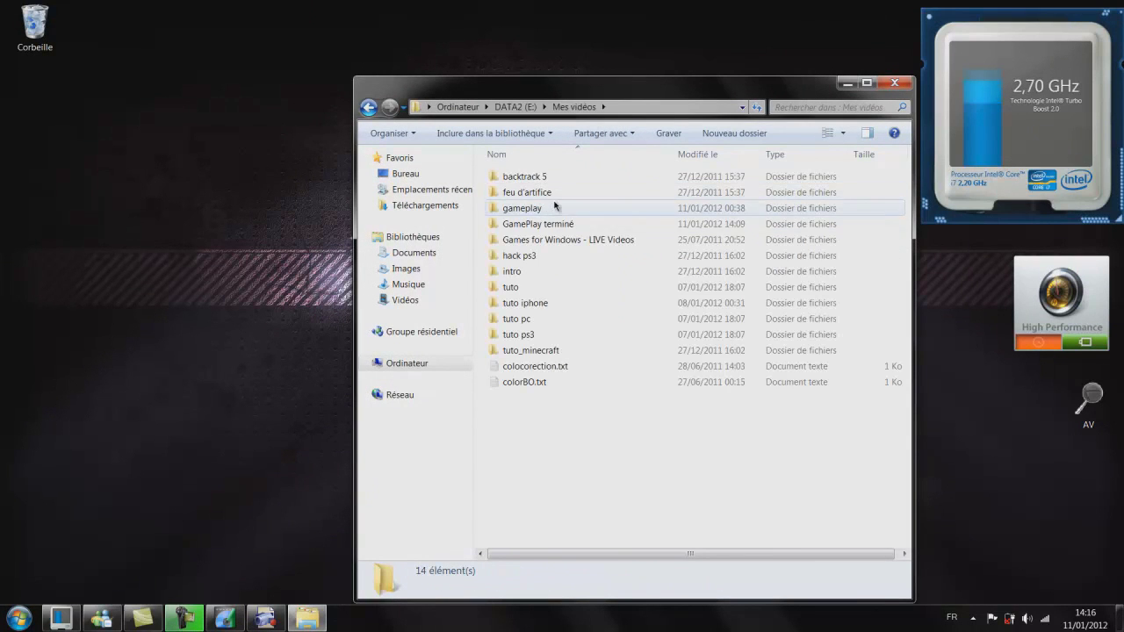
double_click(542, 208)
scroll(562, 211, down, 15)
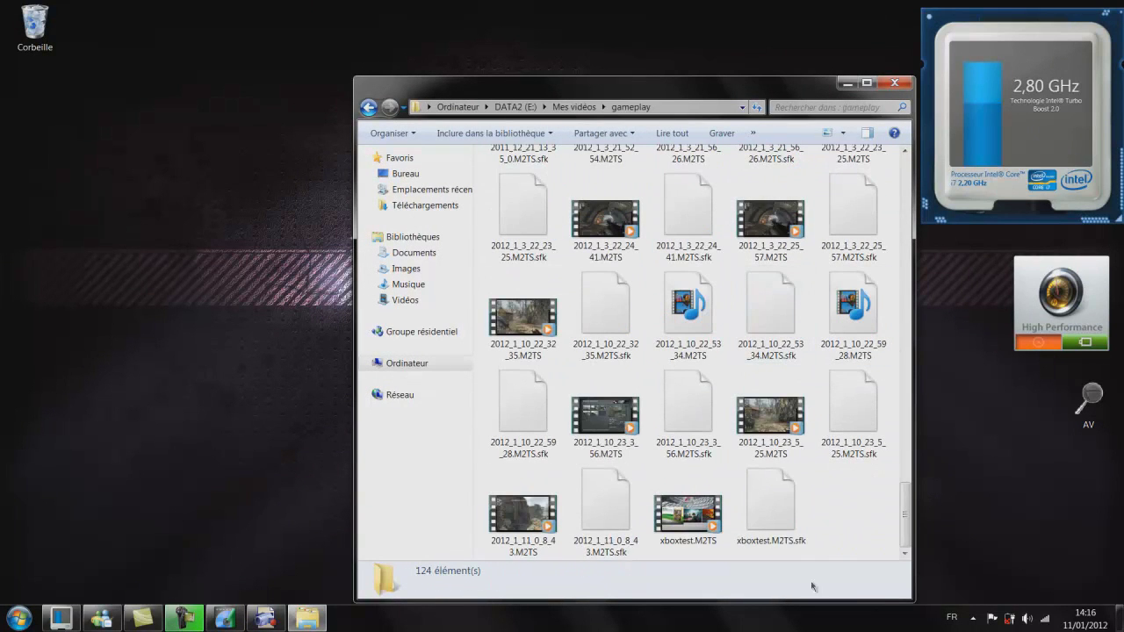
Pick the gameplay clip 2012_1_10_23_5_25.M2TS in the folder and open it
click(604, 411)
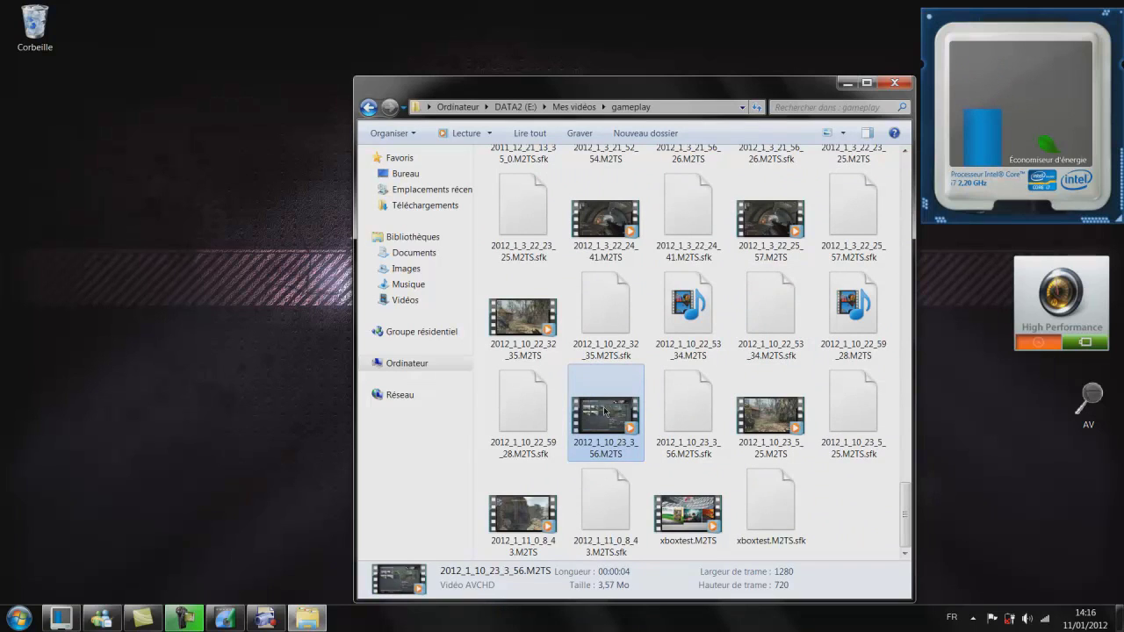
click(770, 411)
double_click(770, 410)
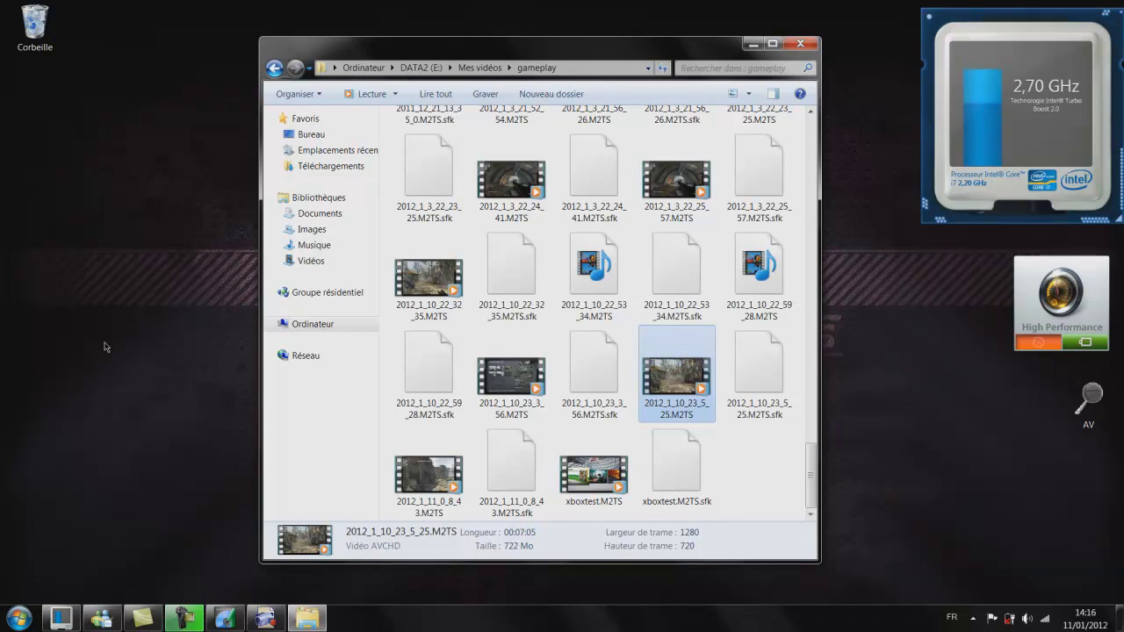
double_click(748, 377)
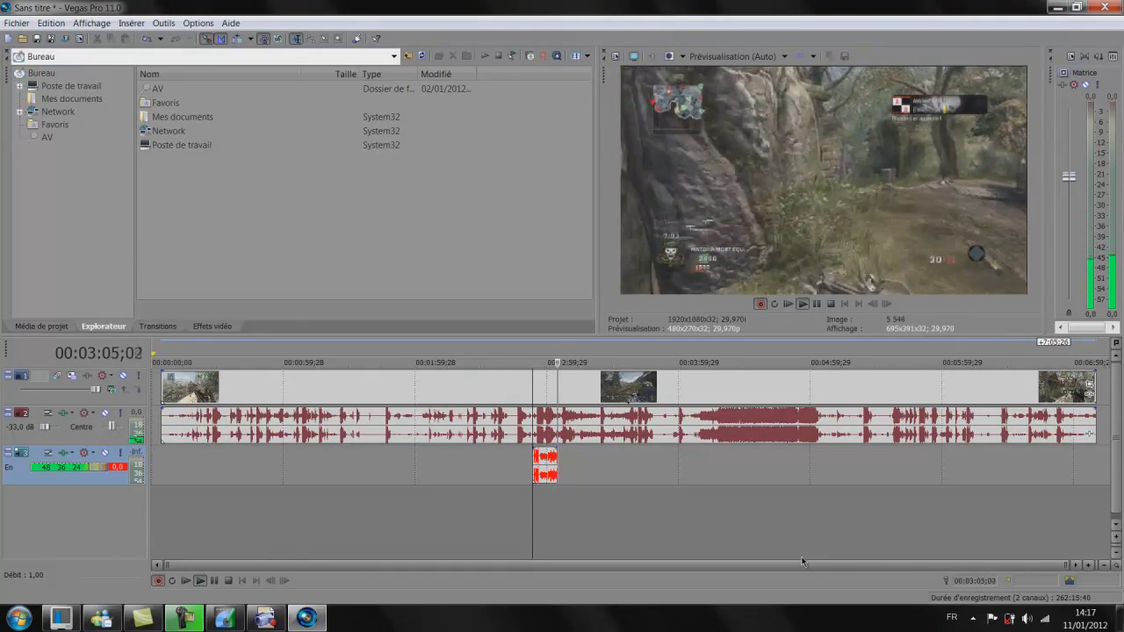
Stop the commentary recording and delete the recorded event from the lower audio track
key(space)
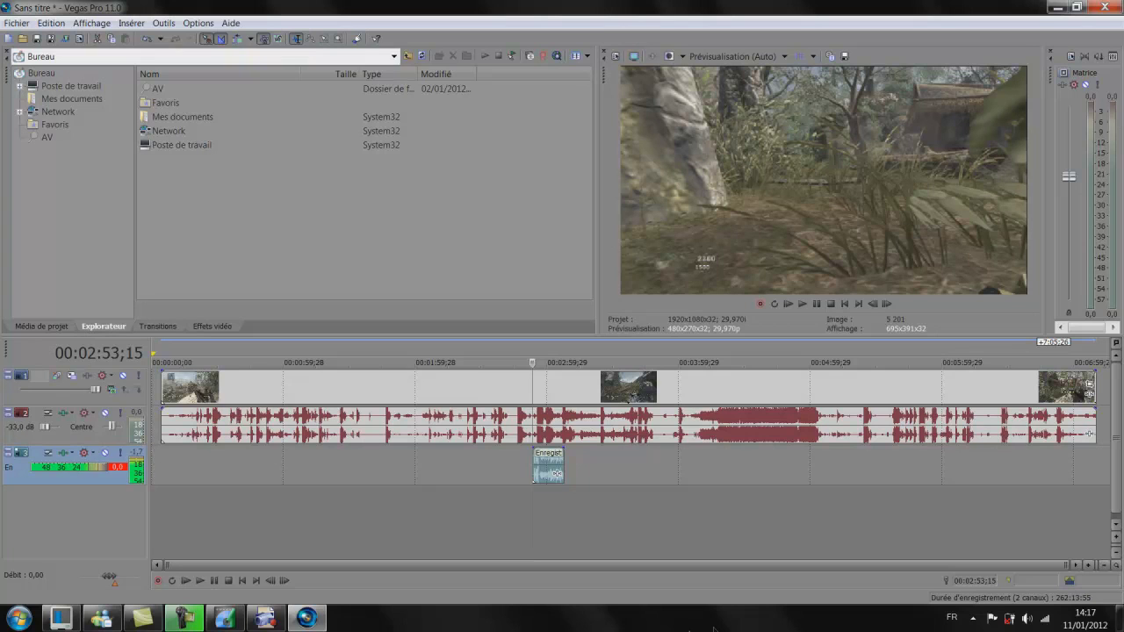
click(541, 472)
right_click(541, 473)
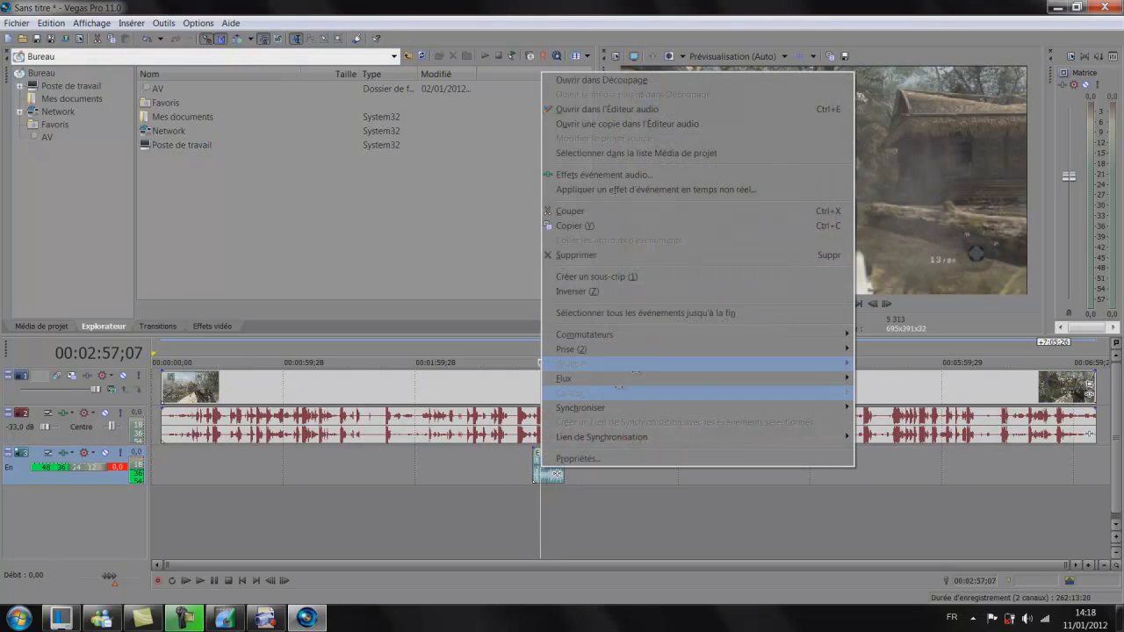
click(571, 255)
click(474, 536)
Switch to Audacity, try to record a voice track, and close the program
click(19, 618)
click(101, 444)
drag(274, 20, 292, 17)
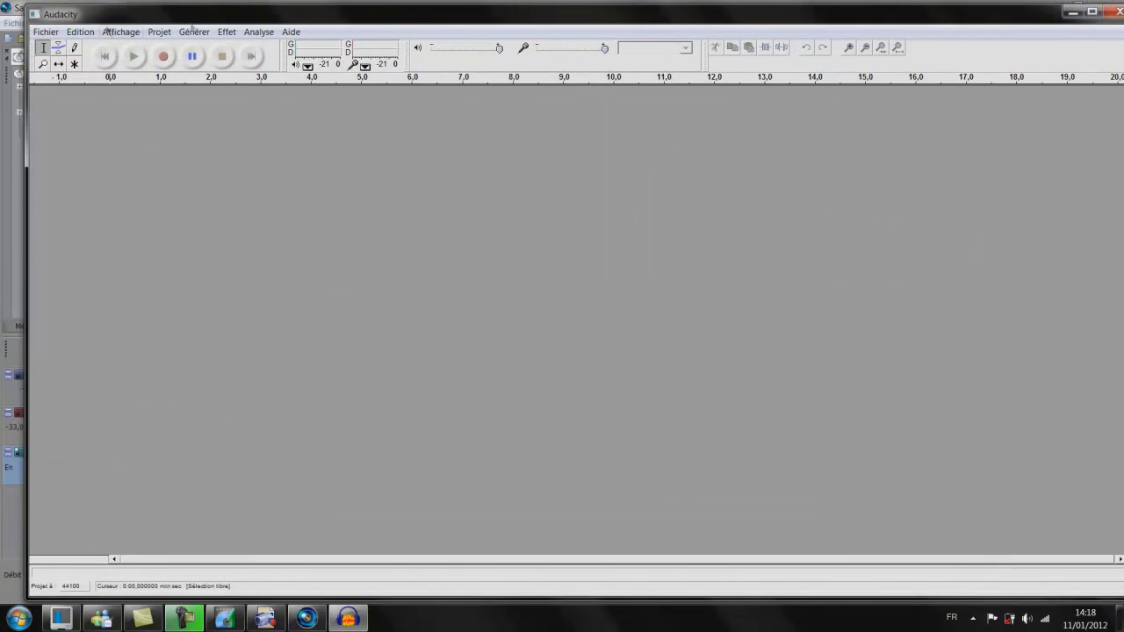
click(163, 57)
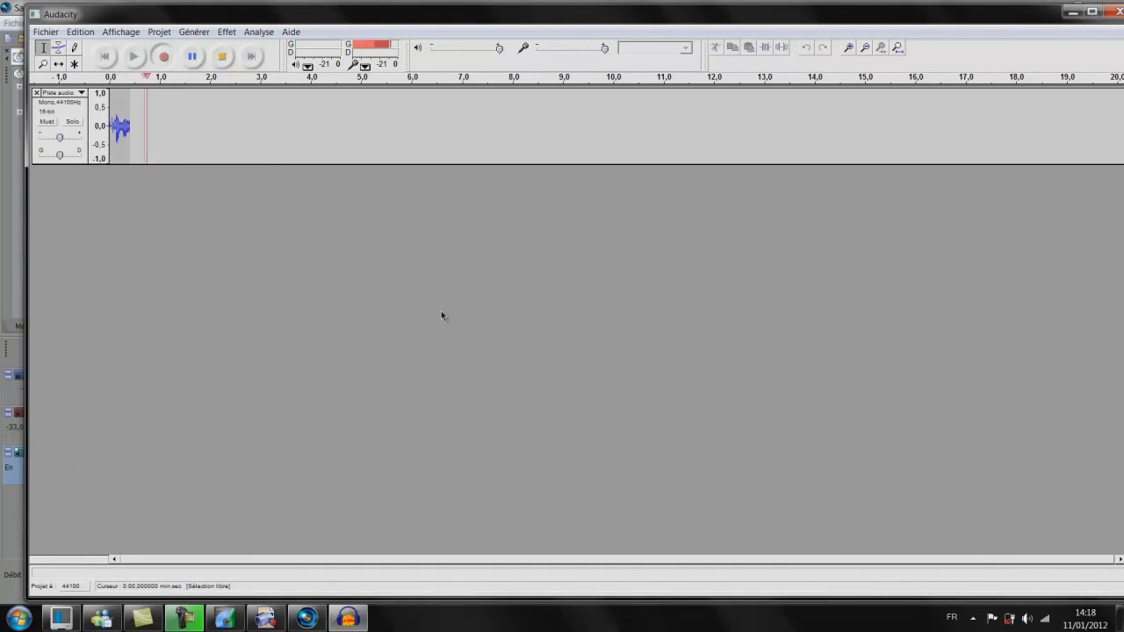
click(220, 57)
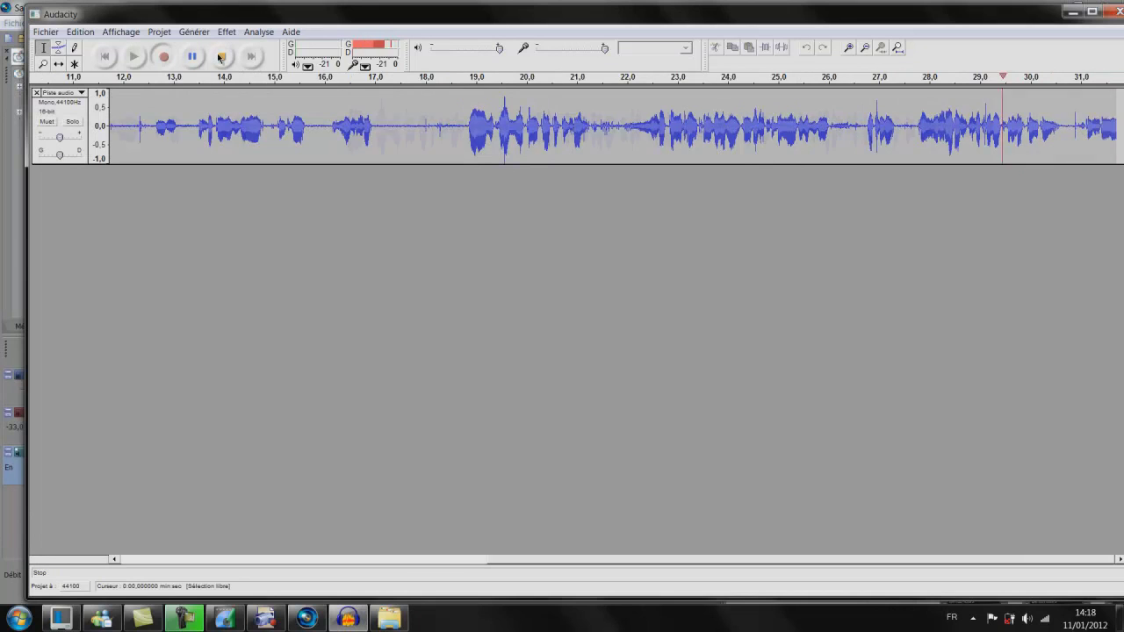
click(219, 58)
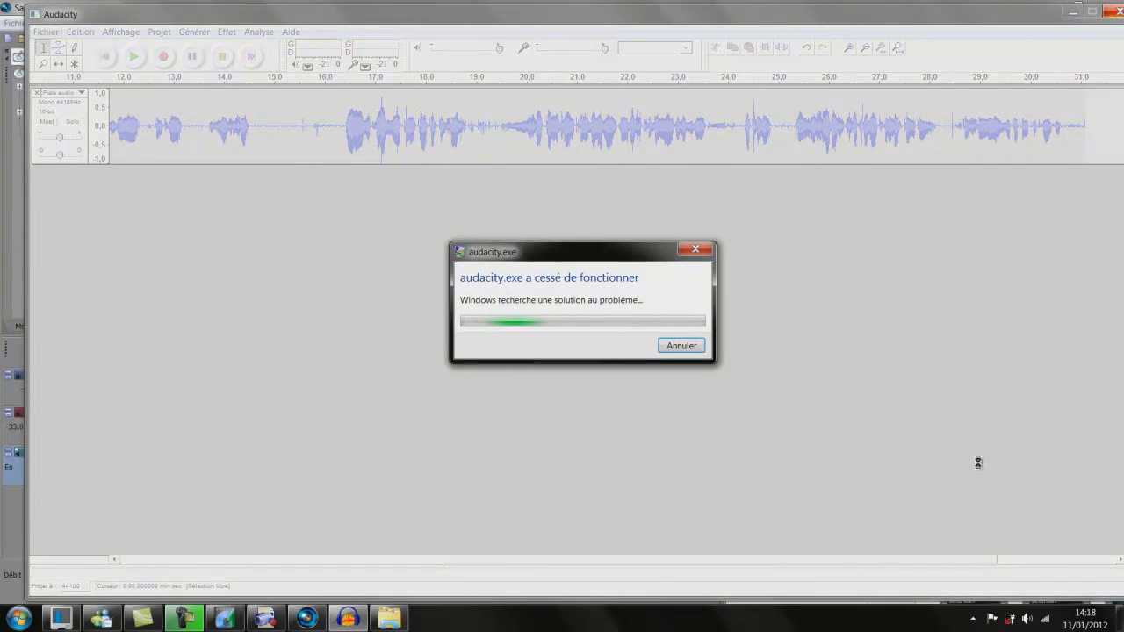
click(699, 350)
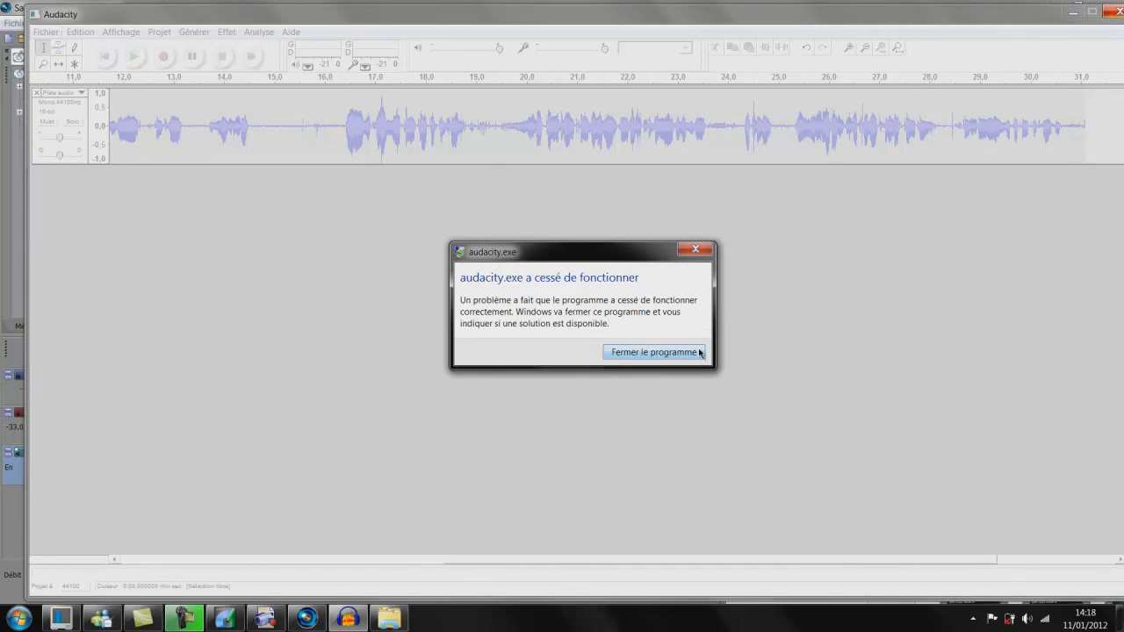
click(701, 352)
Relaunch Audacity and record a new voice track
click(17, 618)
click(80, 369)
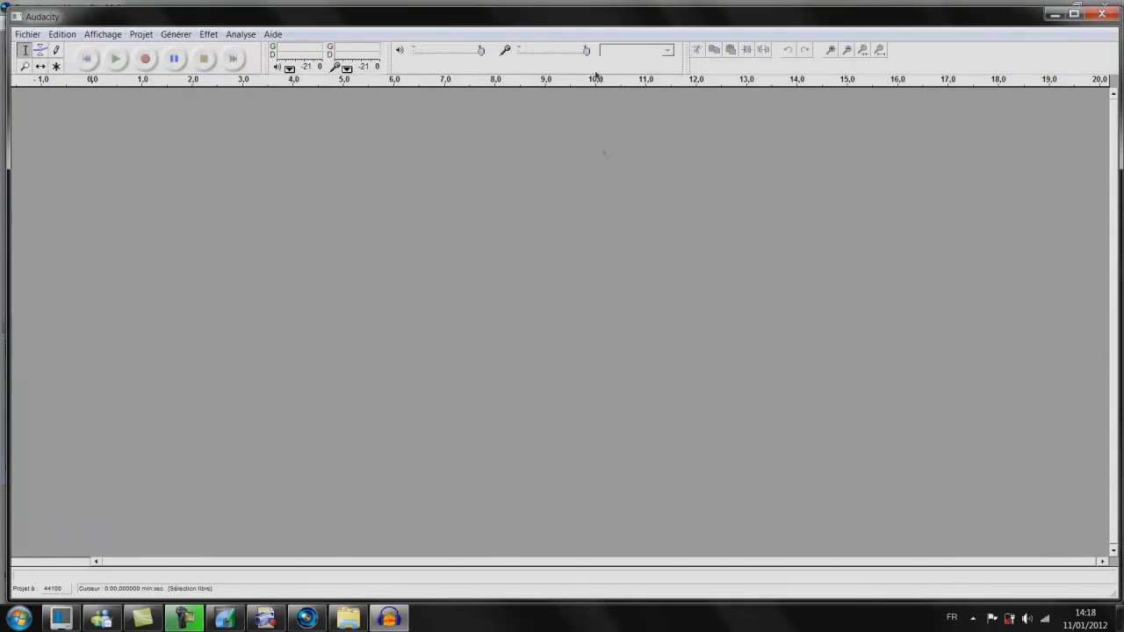
click(145, 59)
click(211, 60)
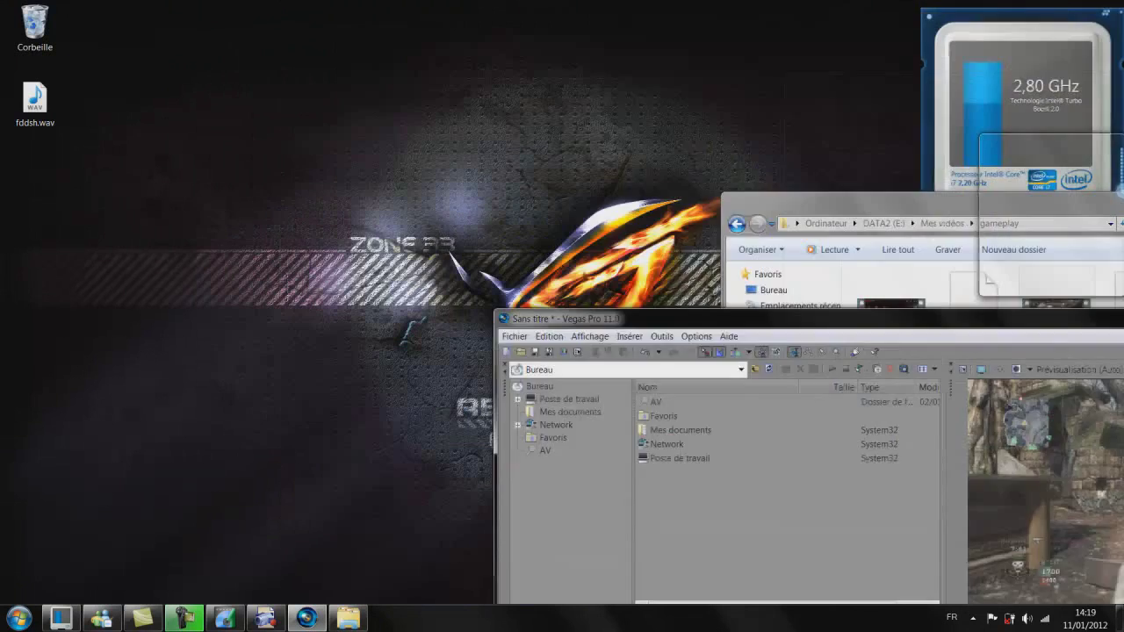
Arrange the Vegas Pro window beside the desktop and try to place fddsh.wav on the empty audio track
drag(1081, 319, 1123, 319)
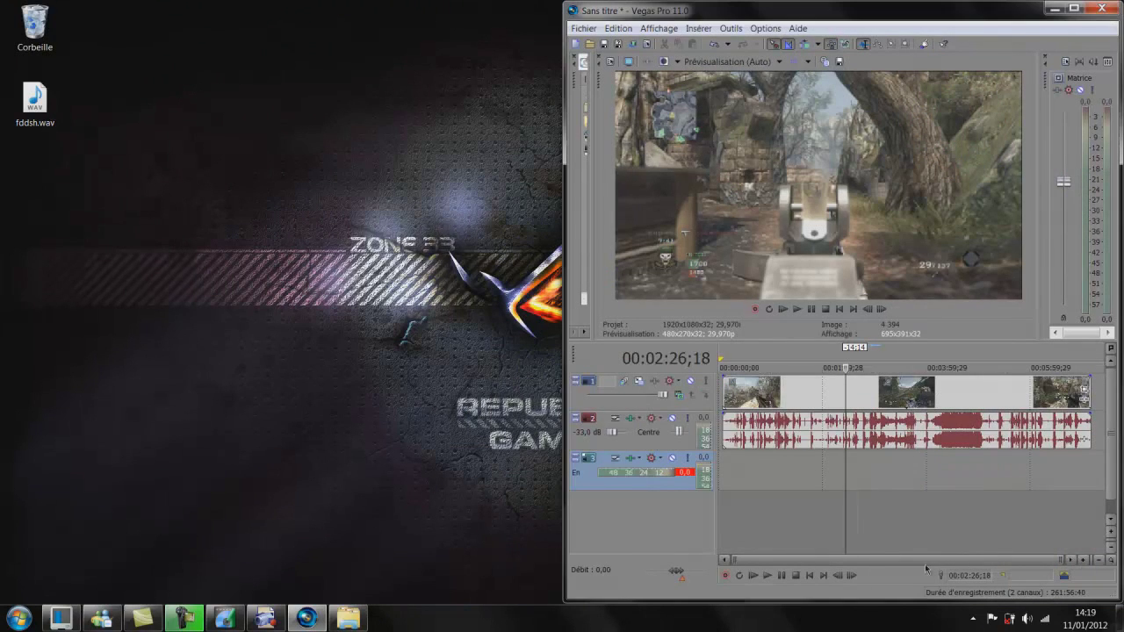
drag(859, 474, 859, 474)
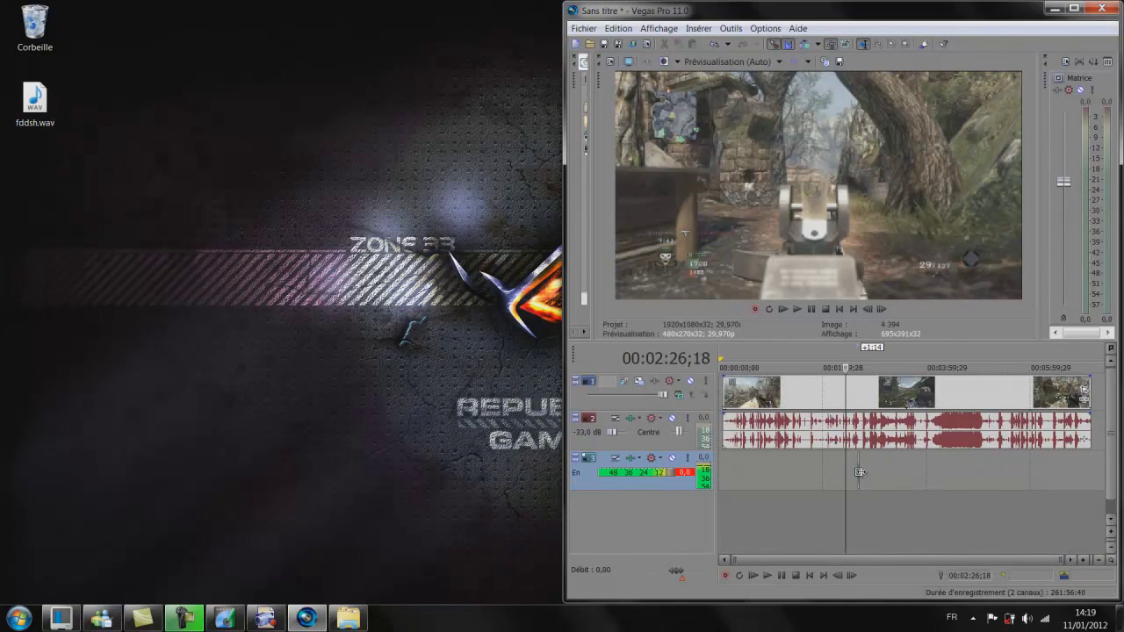
click(892, 474)
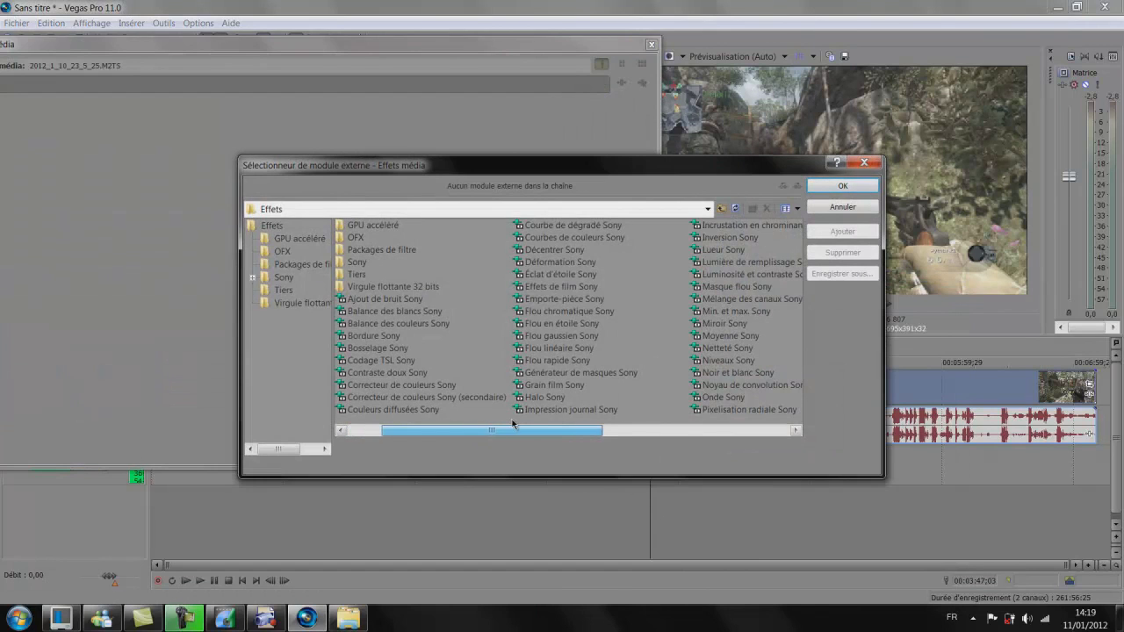
Add the Correcteur de couleurs Sony (secondaire), Luminosité et contraste Sony and Netteté Sony effects to the gameplay clip's media
double_click(427, 397)
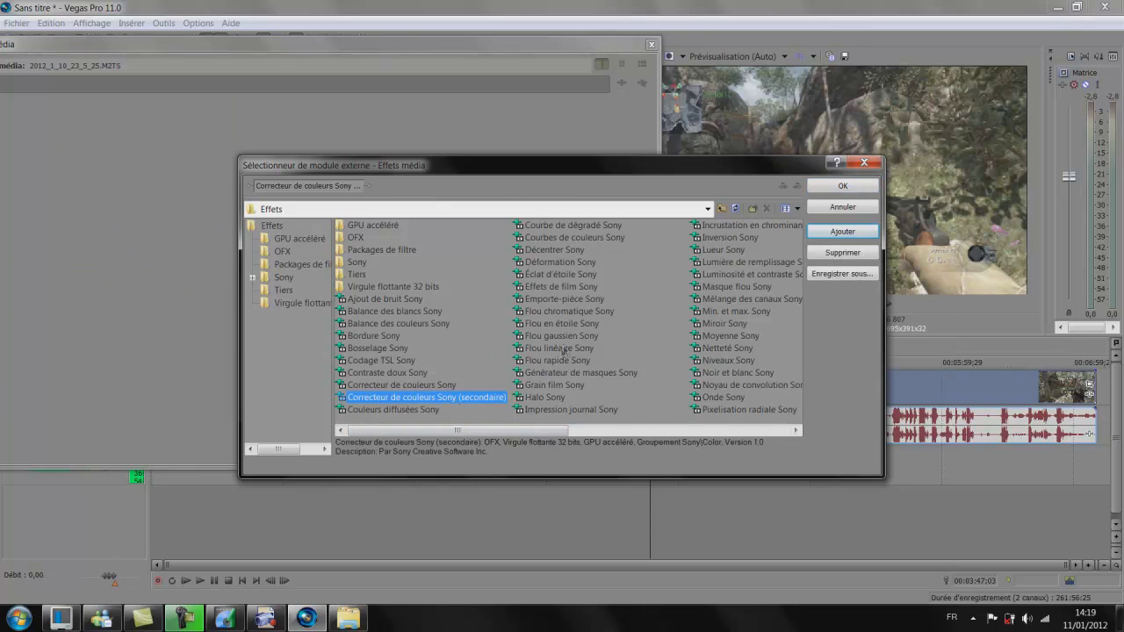
text(lumin)
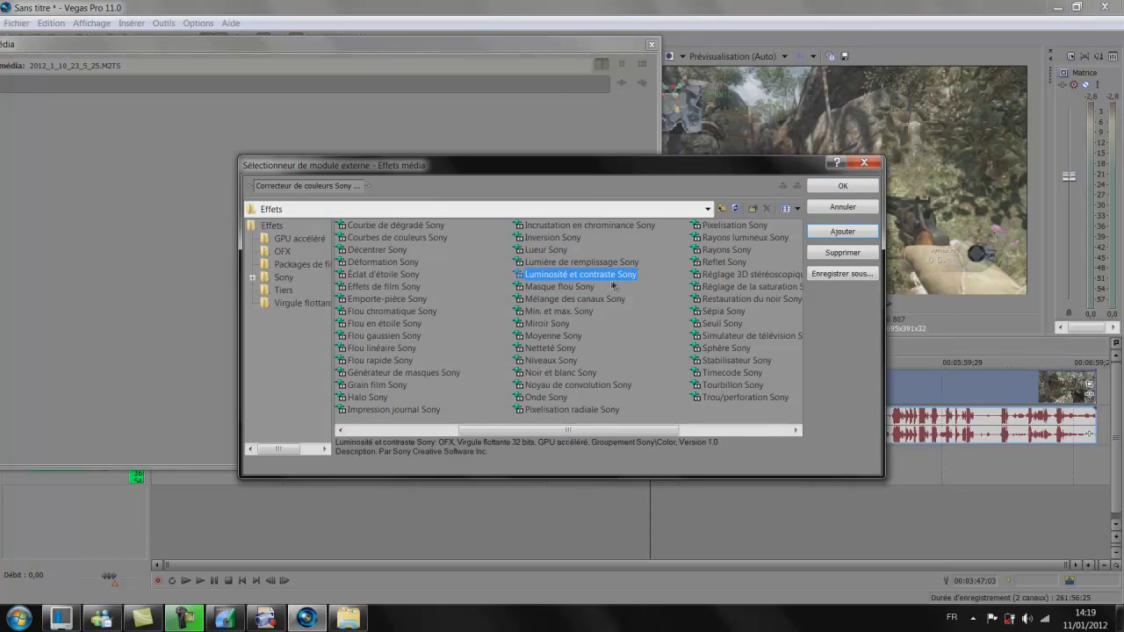
double_click(618, 279)
text(n)
double_click(551, 349)
click(868, 188)
Set the secondary color corrector's saturation to 1,6 and open the Luminosité et contraste Sony settings
drag(428, 61, 563, 140)
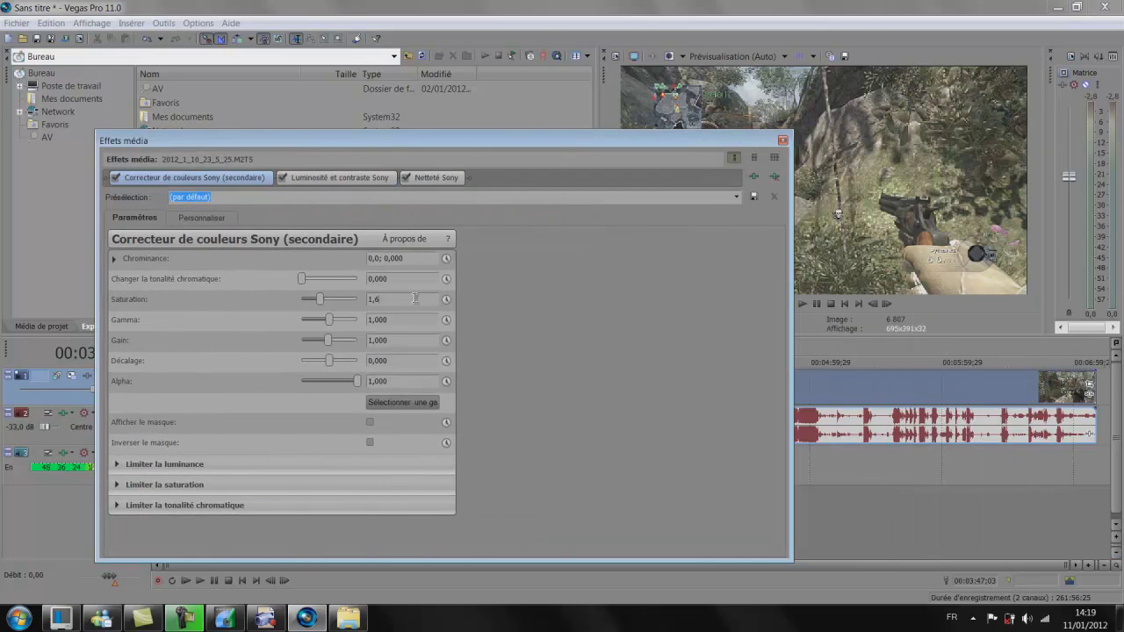
key(Return)
click(313, 177)
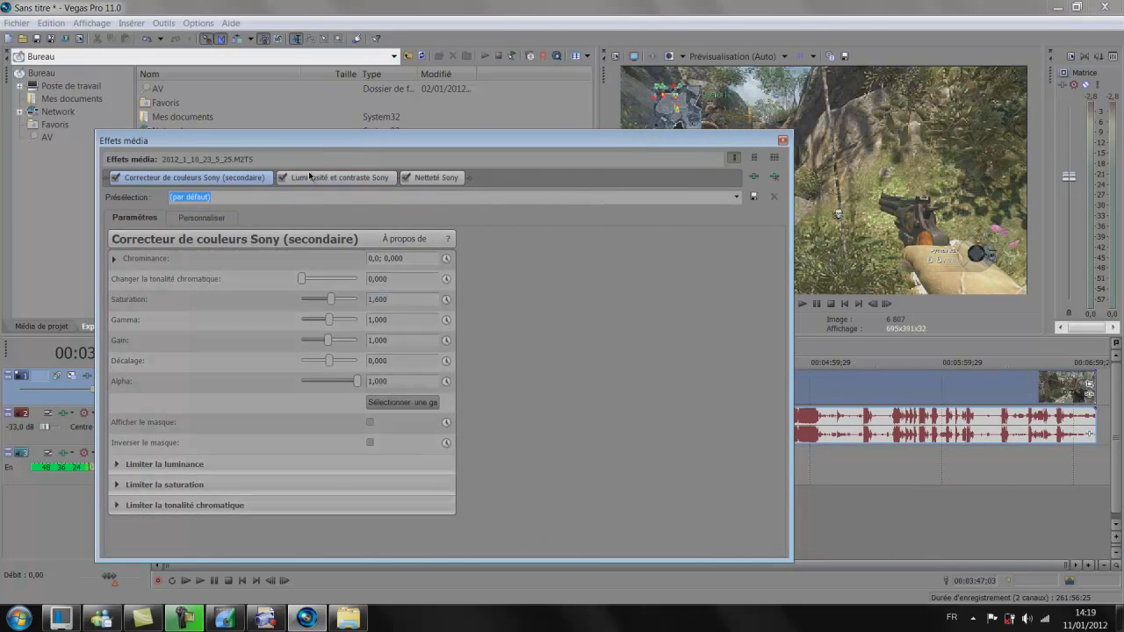